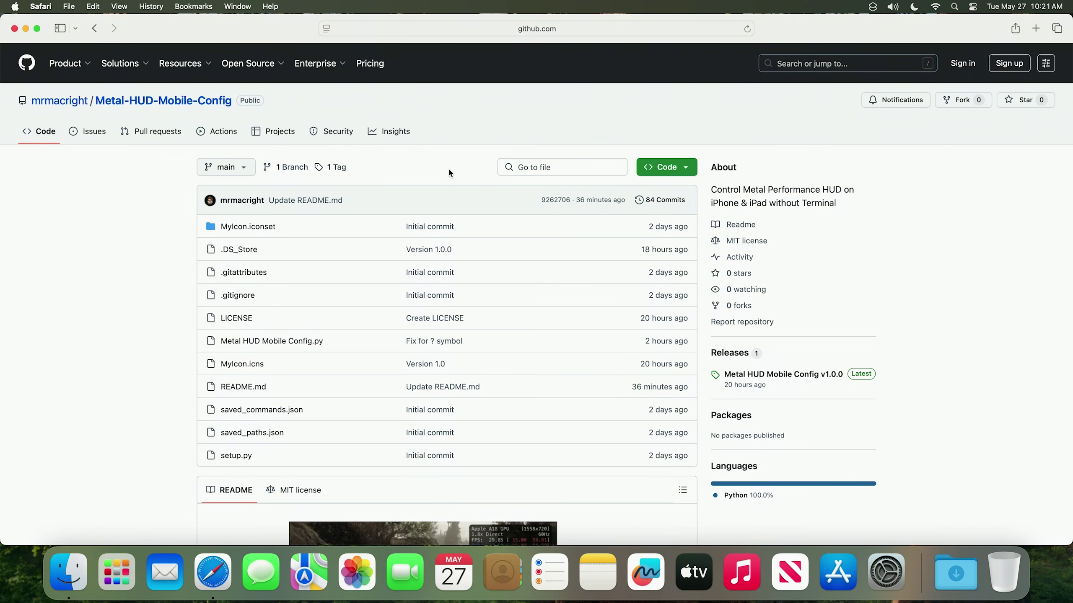
Download Metal.HUD.Mobile.Config.zip from the Metal HUD Mobile Config v1.0.0 release assets
{"action": "scroll", "coordinate": [453, 169], "scroll_direction": "down", "scroll_amount": 2}
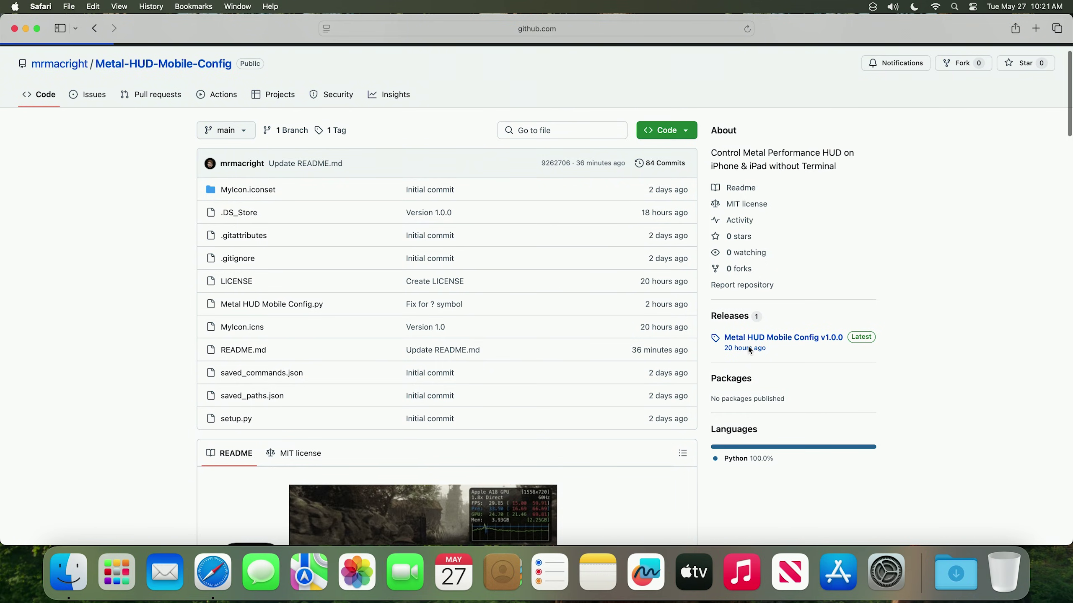
{"action": "left_click", "coordinate": [755, 347]}
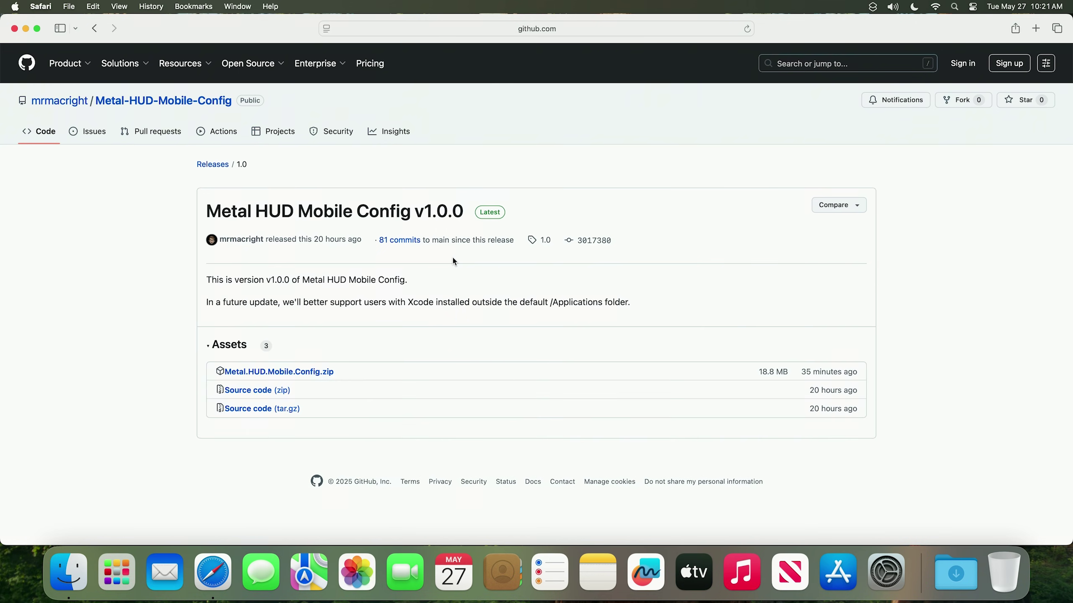
{"action": "left_click", "coordinate": [285, 376]}
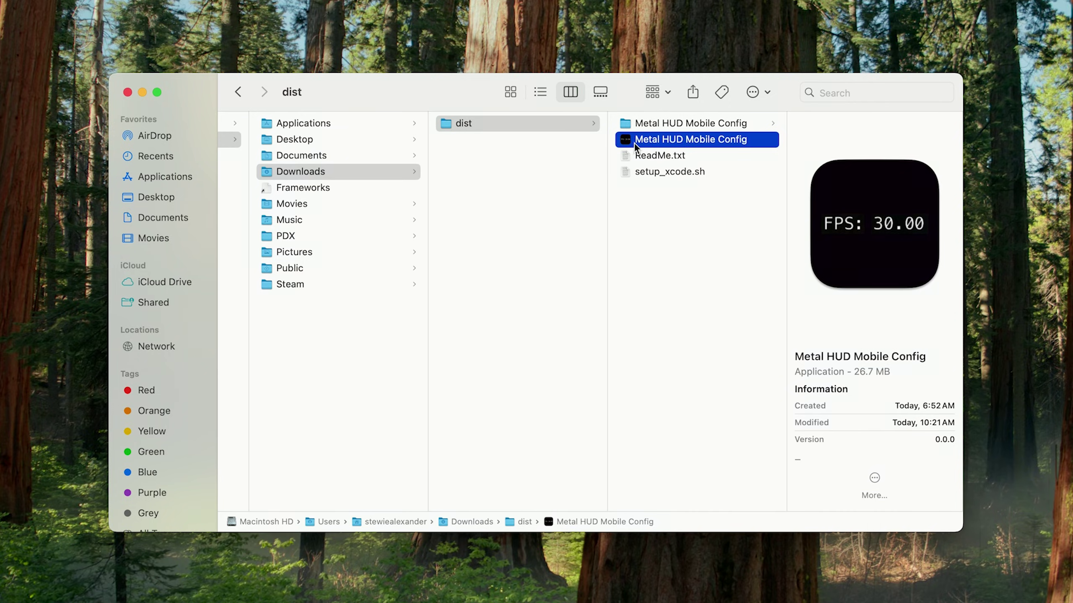
Try launching the app, dismiss the blocked-app warning, and go to Privacy & Security settings
{"action": "double_click", "coordinate": [632, 143]}
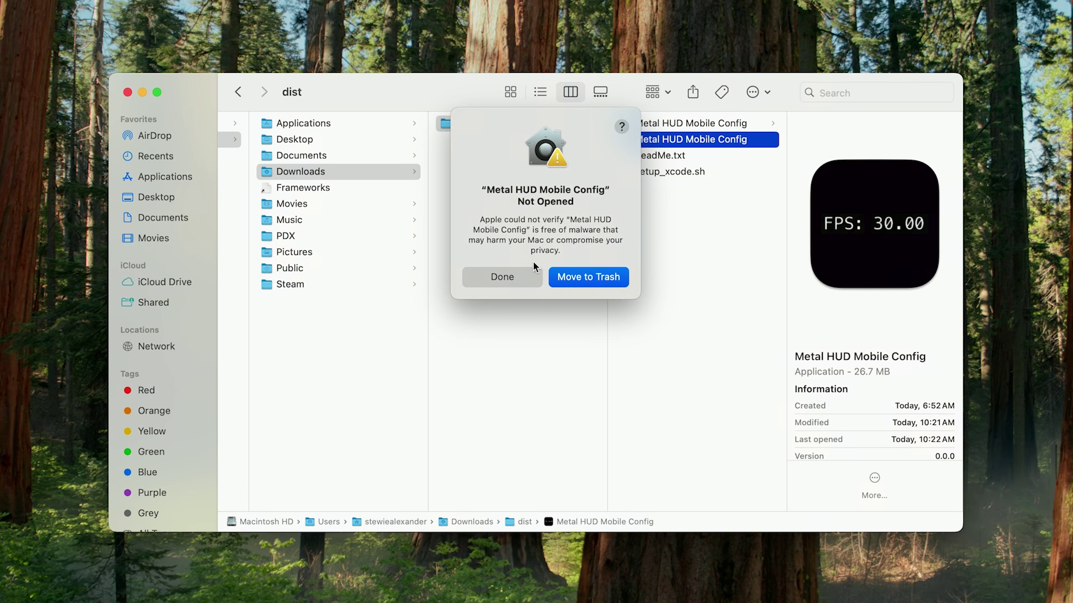
{"action": "left_click", "coordinate": [524, 277]}
{"action": "left_click", "coordinate": [885, 560]}
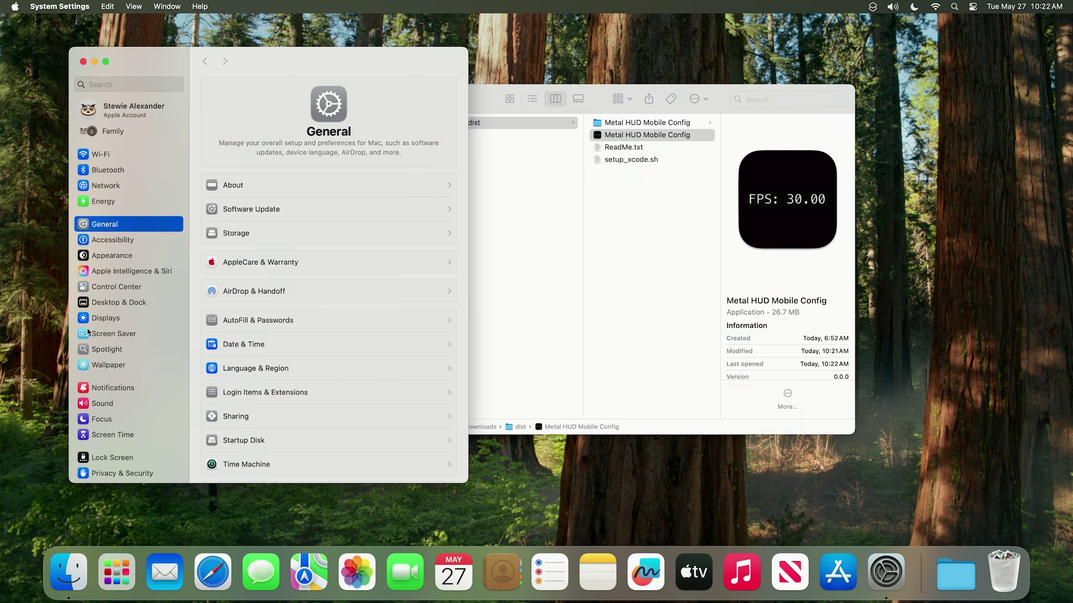
{"action": "scroll", "coordinate": [136, 454], "scroll_direction": "down", "scroll_amount": 3}
{"action": "left_click", "coordinate": [126, 417]}
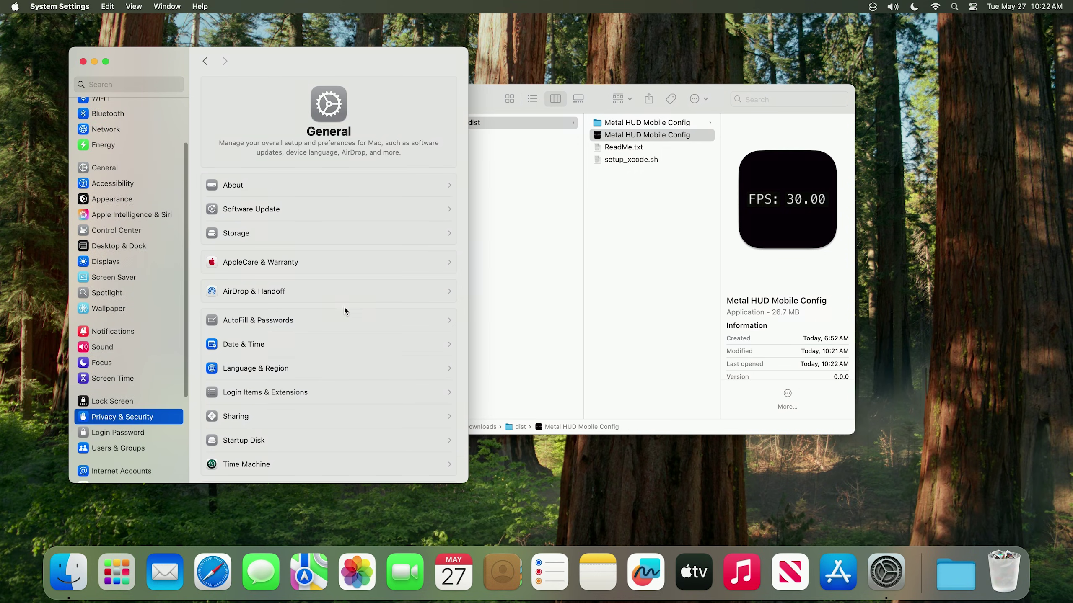
Allow Metal HUD Mobile Config with Open Anyway and authorise it with the admin password
{"action": "scroll", "coordinate": [315, 277], "scroll_direction": "down", "scroll_amount": 5}
{"action": "scroll", "coordinate": [315, 278], "scroll_direction": "down", "scroll_amount": 10}
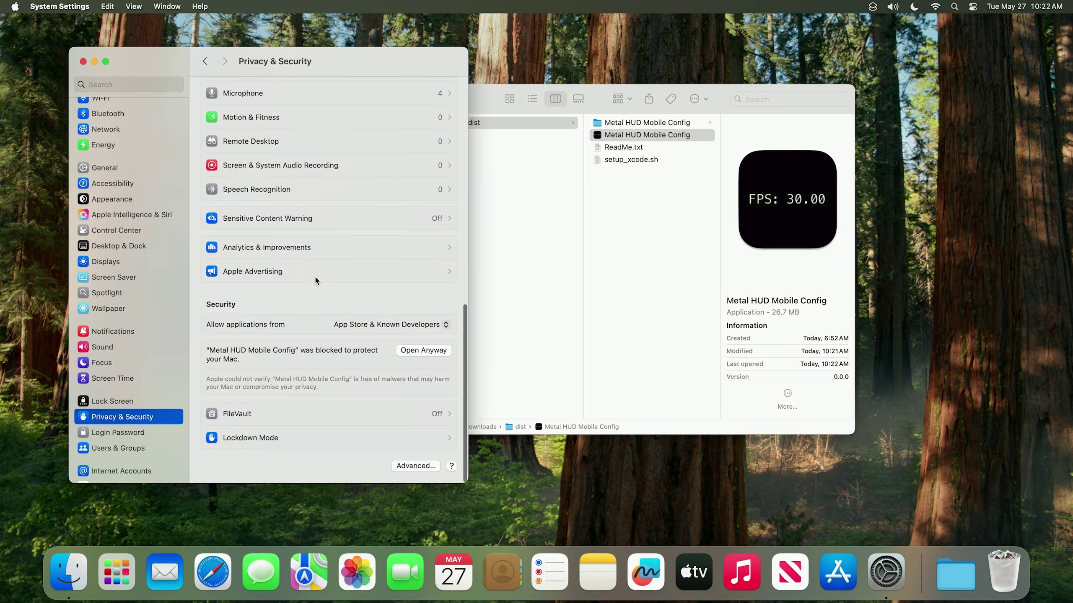
{"action": "left_click", "coordinate": [415, 353]}
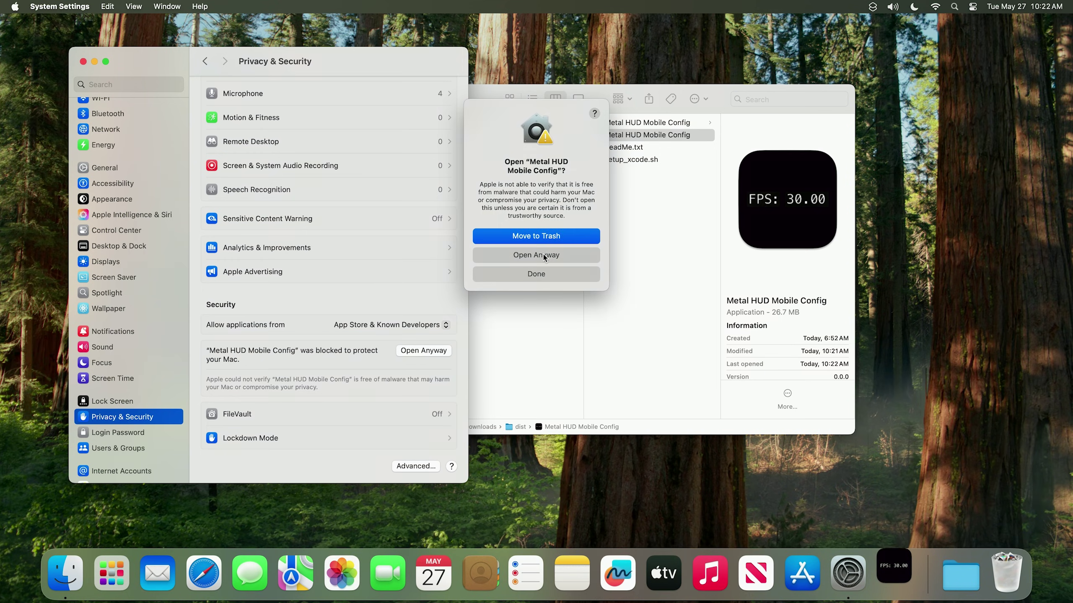
{"action": "left_click", "coordinate": [541, 256]}
{"action": "type", "text": "••••••"}
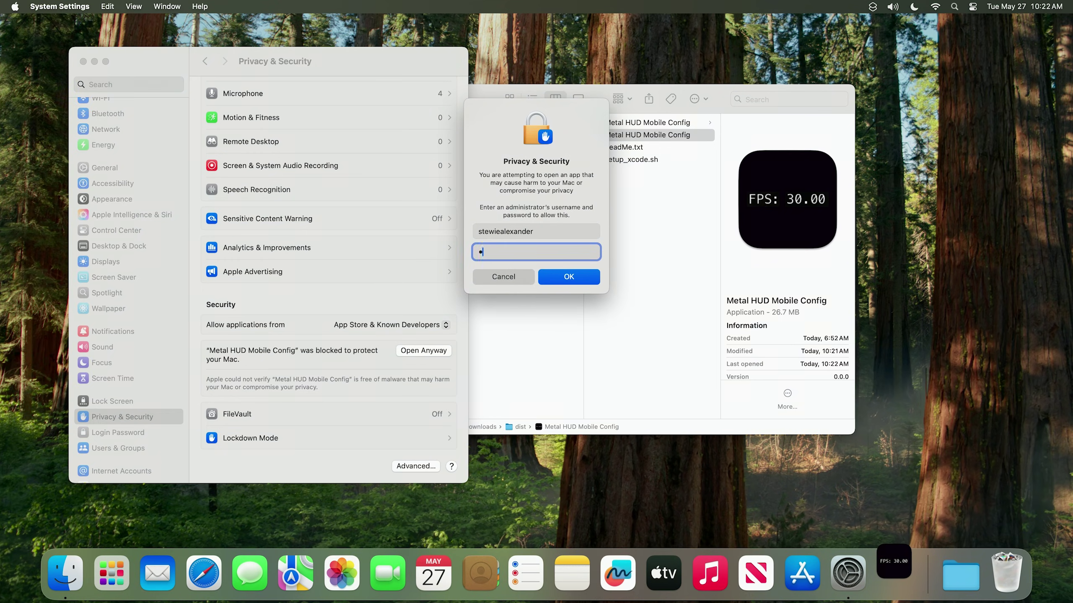
{"action": "type", "text": "••"}
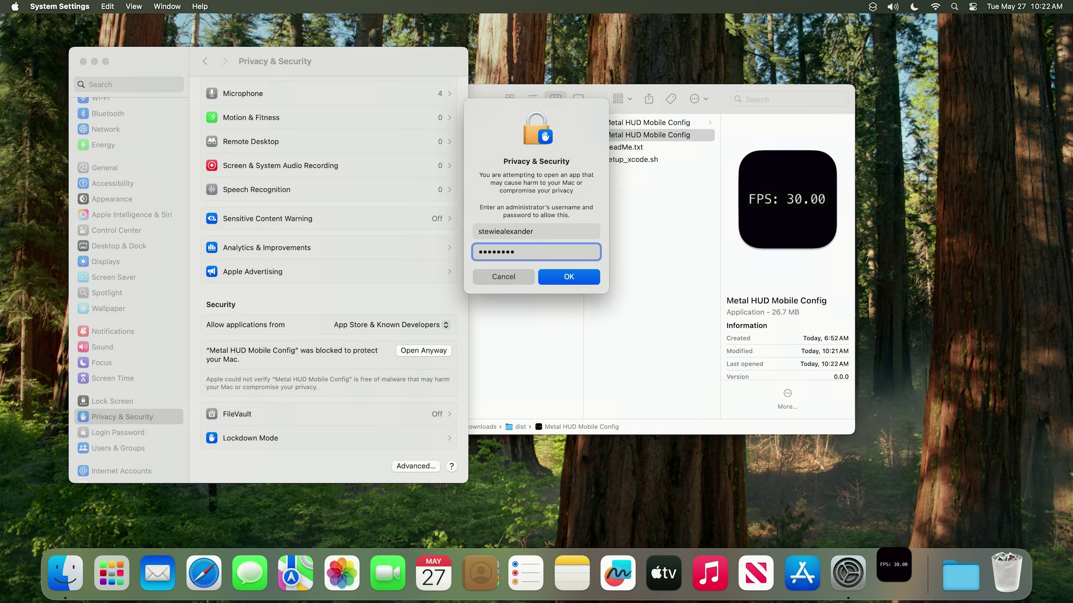
{"action": "key", "text": "Return"}
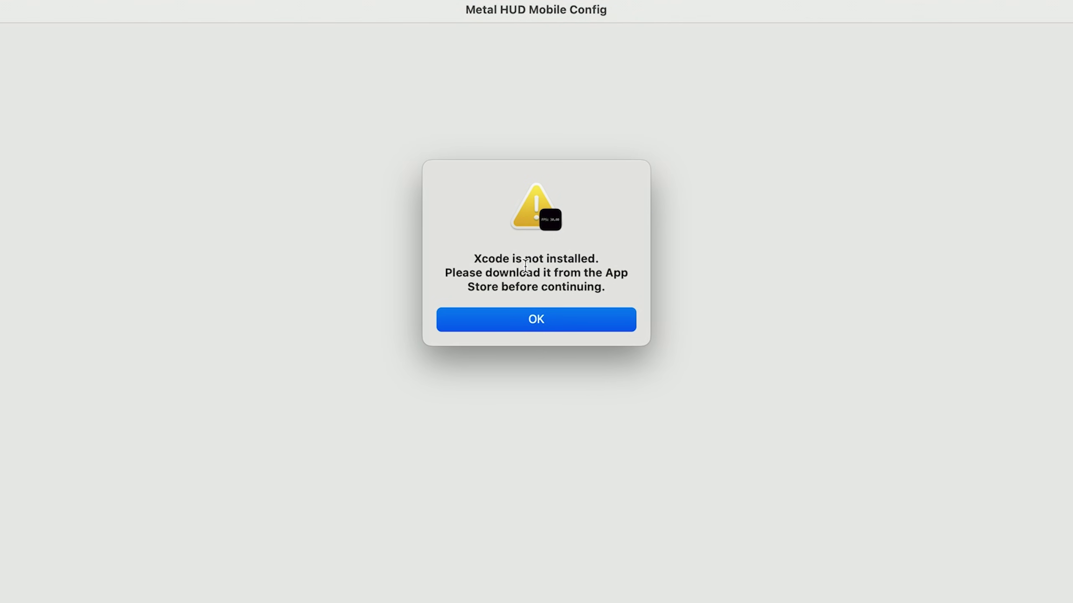
Acknowledge the missing-Xcode alert, install Xcode 16.3 from the App Store, then quit the store
{"action": "left_click", "coordinate": [554, 319]}
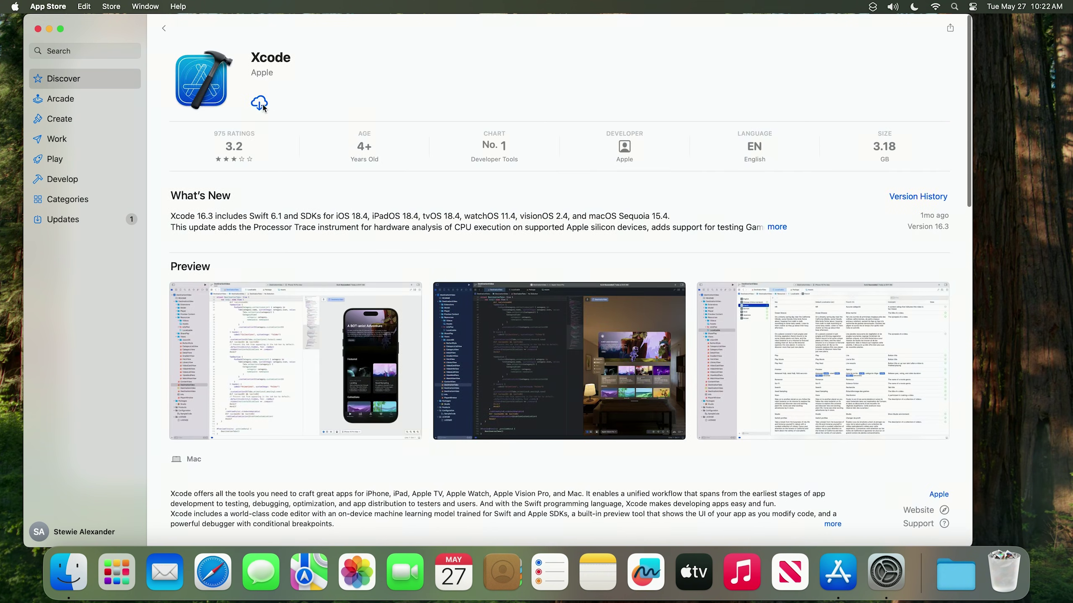
{"action": "left_click", "coordinate": [259, 104]}
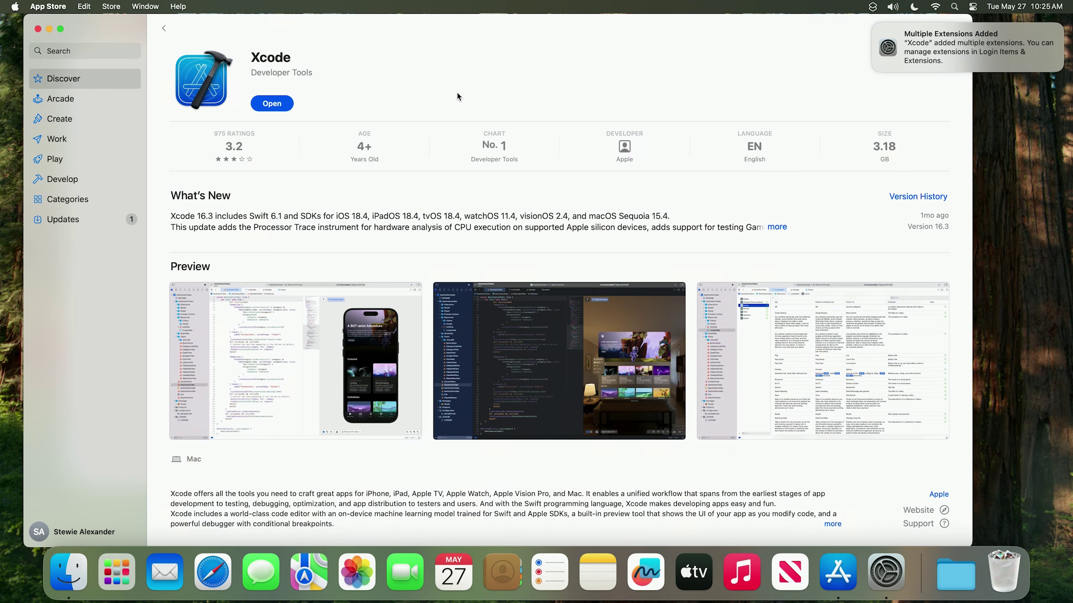
{"action": "key", "text": "cmd+q"}
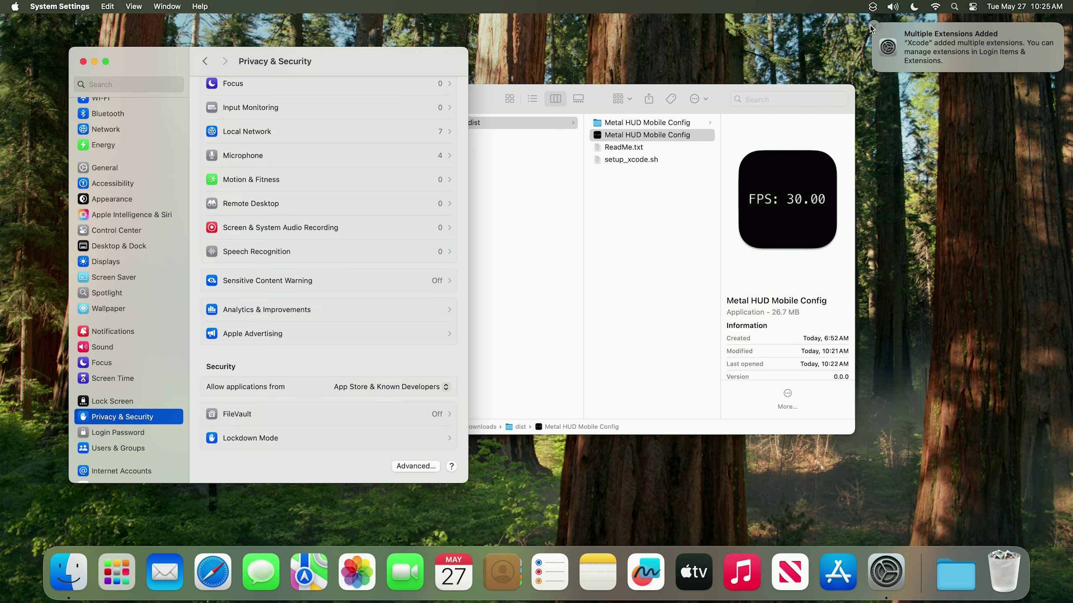
Relaunch Metal HUD Mobile Config from Finder and approve its extra Xcode software install with the password
{"action": "left_click", "coordinate": [874, 28]}
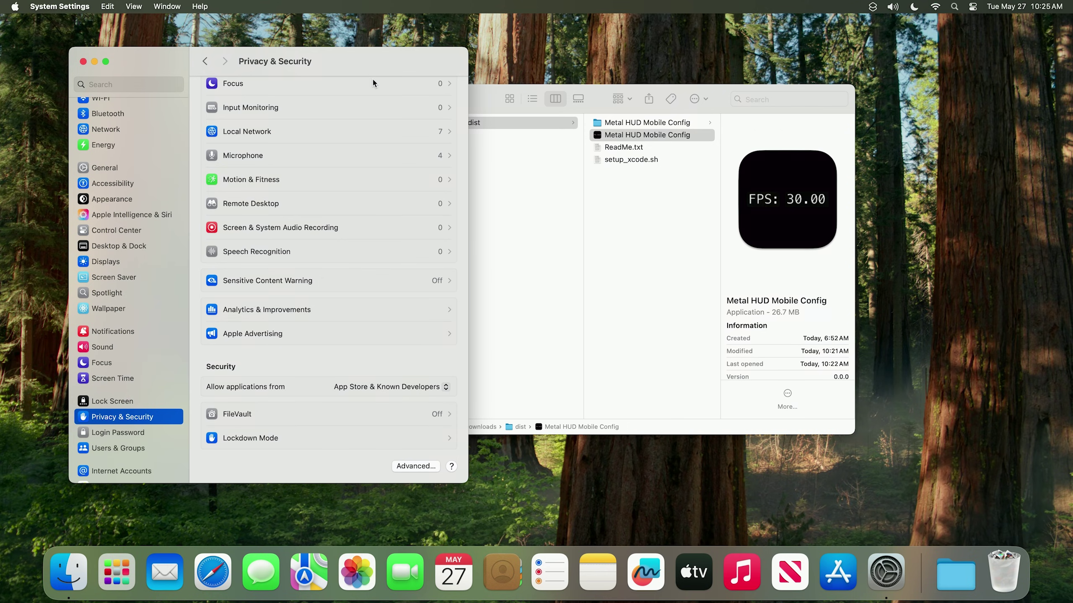
{"action": "left_click", "coordinate": [688, 115]}
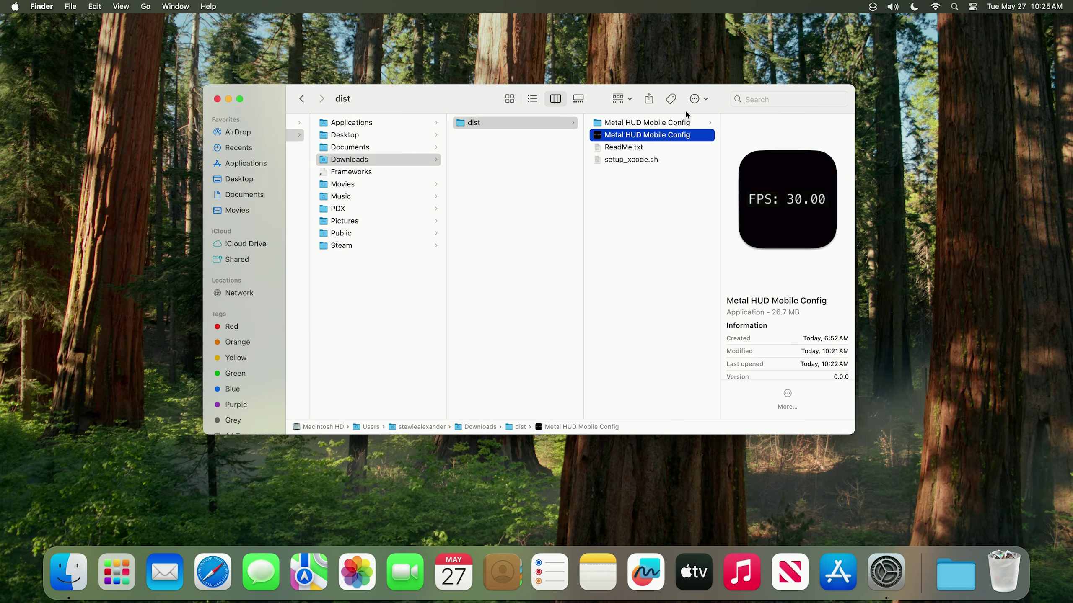
{"action": "double_click", "coordinate": [610, 137]}
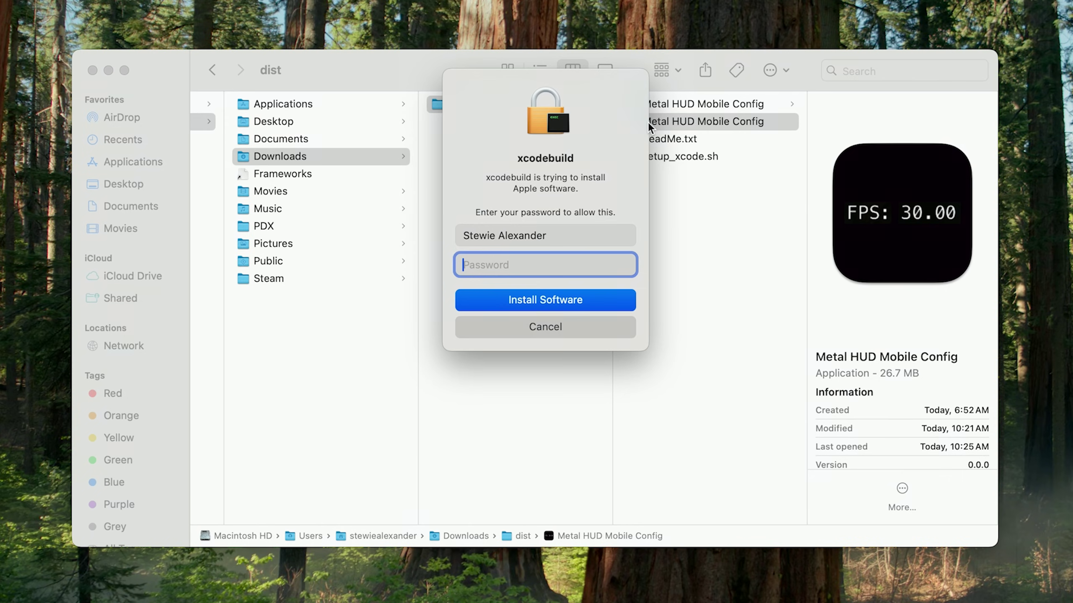
{"action": "type", "text": "••••••••"}
{"action": "key", "text": "Return"}
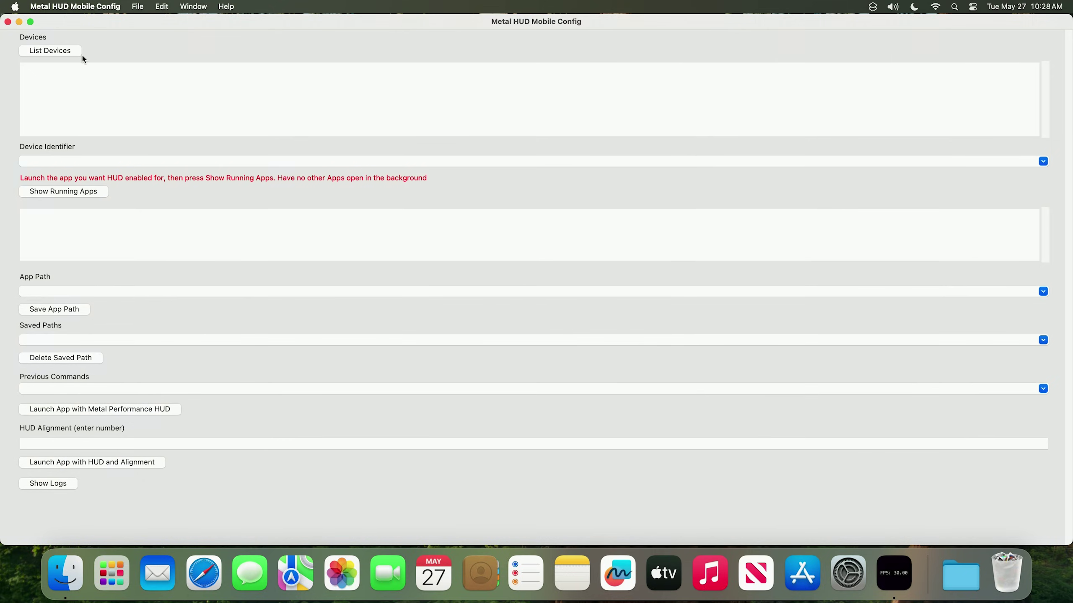
List connected devices so the iPhone 16 Pro Max identifier gets filled in
{"action": "left_click", "coordinate": [60, 52]}
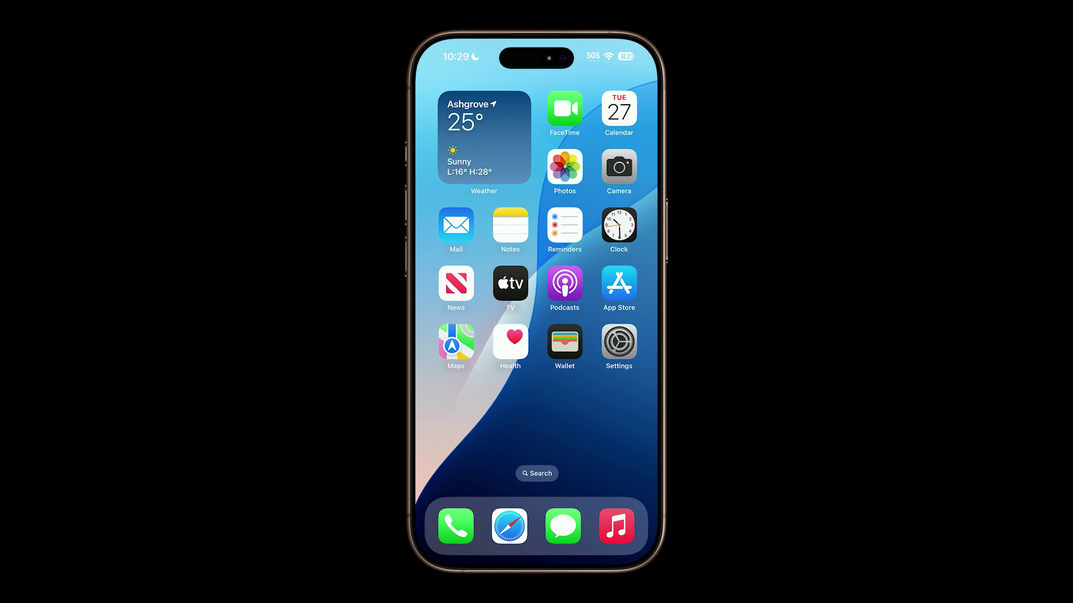
Start Resident Evil 3 from the mirrored iPhone's games page and return to the config tool
{"action": "scroll", "coordinate": [536, 262], "scroll_direction": "right", "scroll_amount": 3}
{"action": "scroll", "coordinate": [536, 262], "scroll_direction": "right", "scroll_amount": 3}
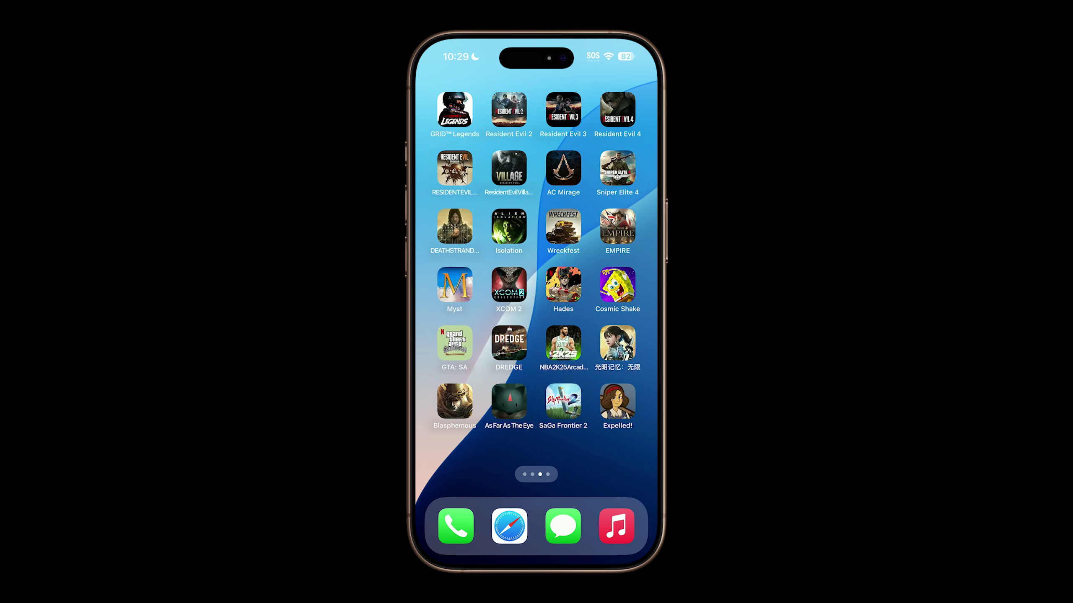
{"action": "scroll", "coordinate": [536, 262], "scroll_direction": "left", "scroll_amount": 3}
{"action": "scroll", "coordinate": [536, 262], "scroll_direction": "right", "scroll_amount": 3}
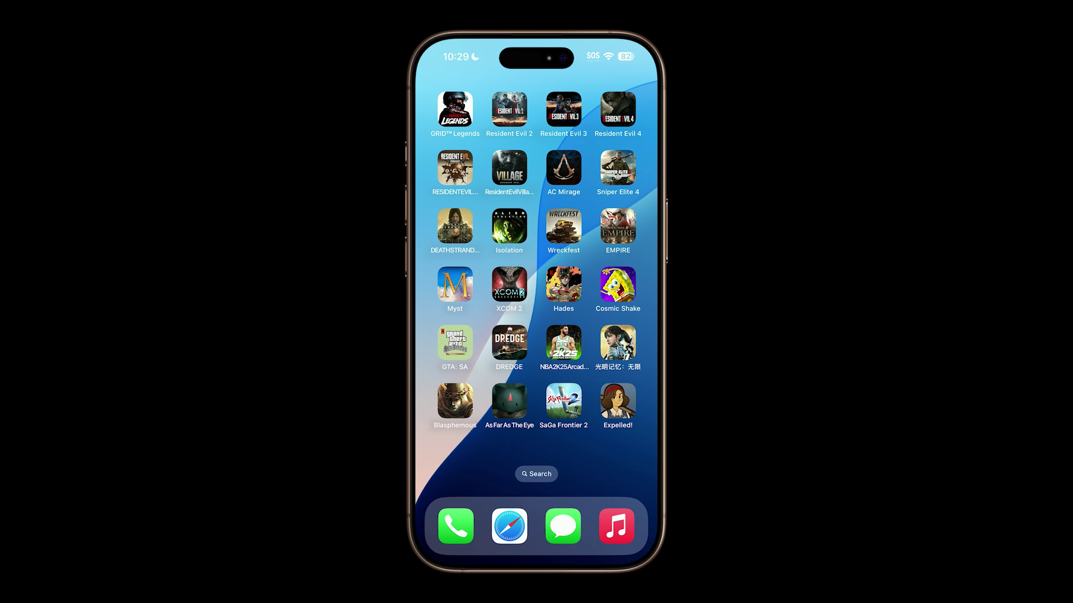
{"action": "left_click", "coordinate": [563, 109]}
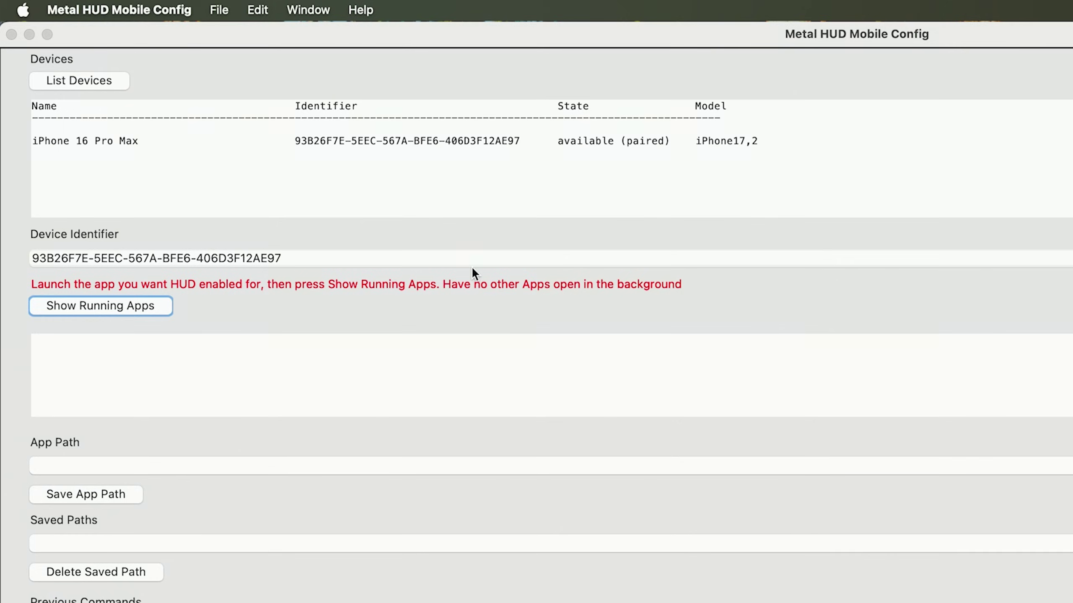
{"action": "left_click", "coordinate": [102, 315]}
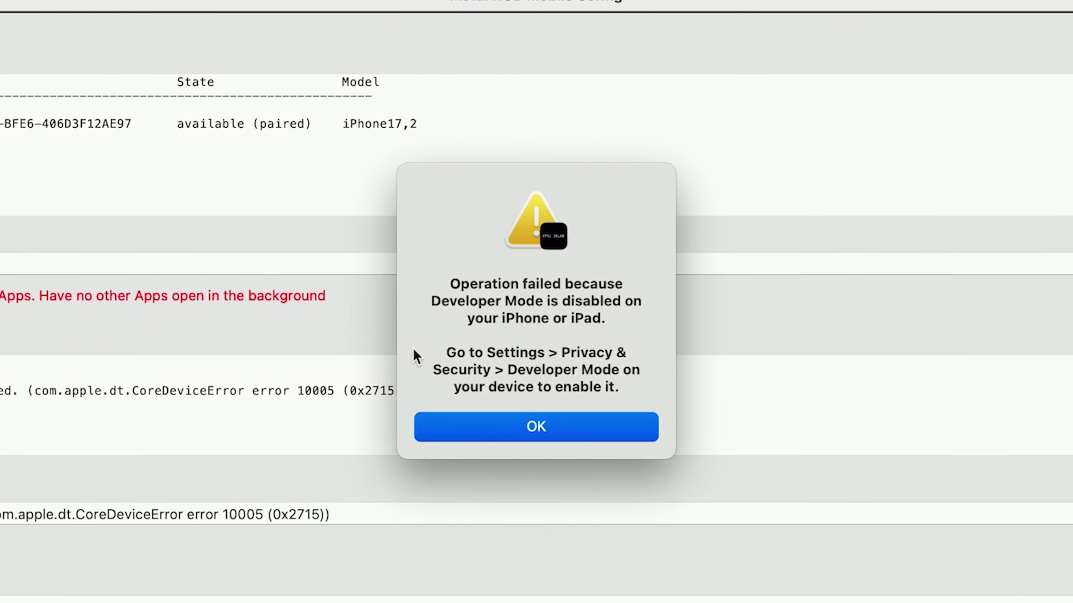
Dismiss the CoreDeviceError 10005 Developer Mode alert
{"action": "key", "text": "Return"}
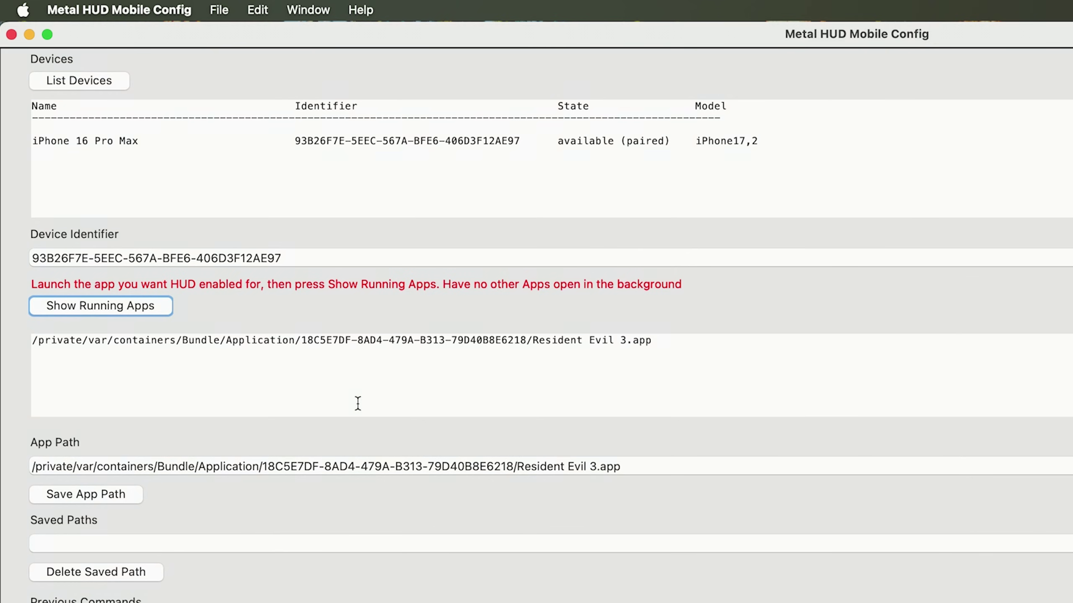
Save the current Resident Evil 3 app path, naming it 'RE3 - iPhone 16 Pro Max'
{"action": "left_click", "coordinate": [120, 497]}
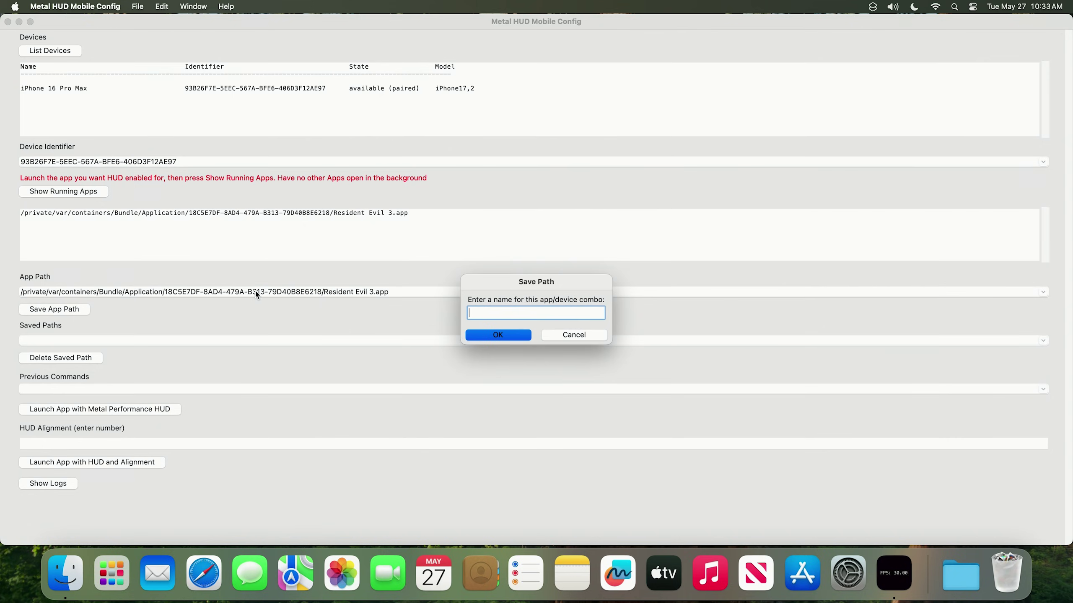
{"action": "type", "text": "RE3 - iPhone 16 Pro Max"}
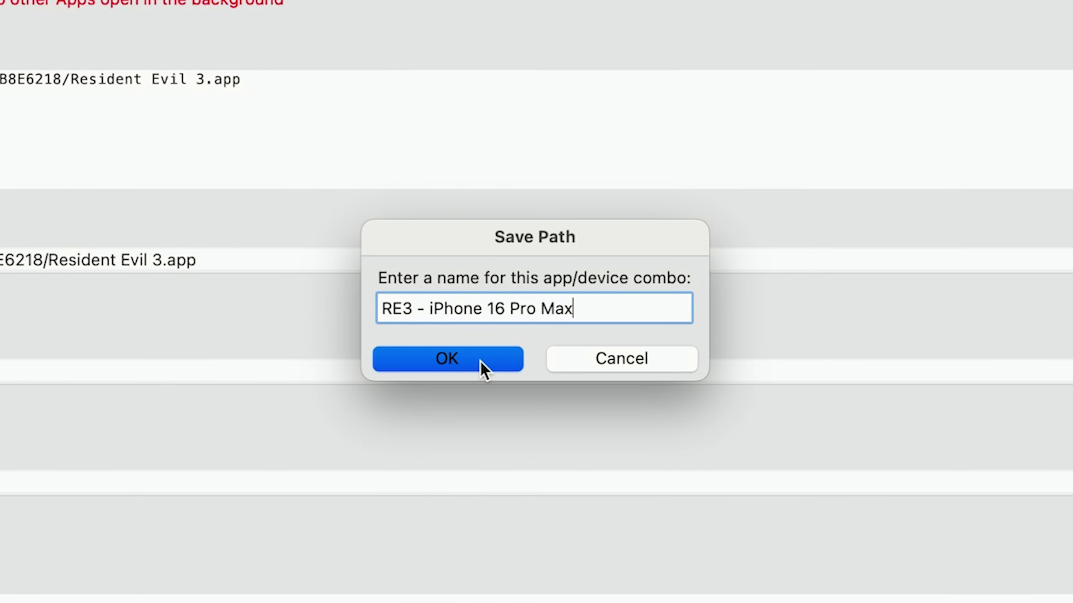
{"action": "left_click", "coordinate": [481, 360]}
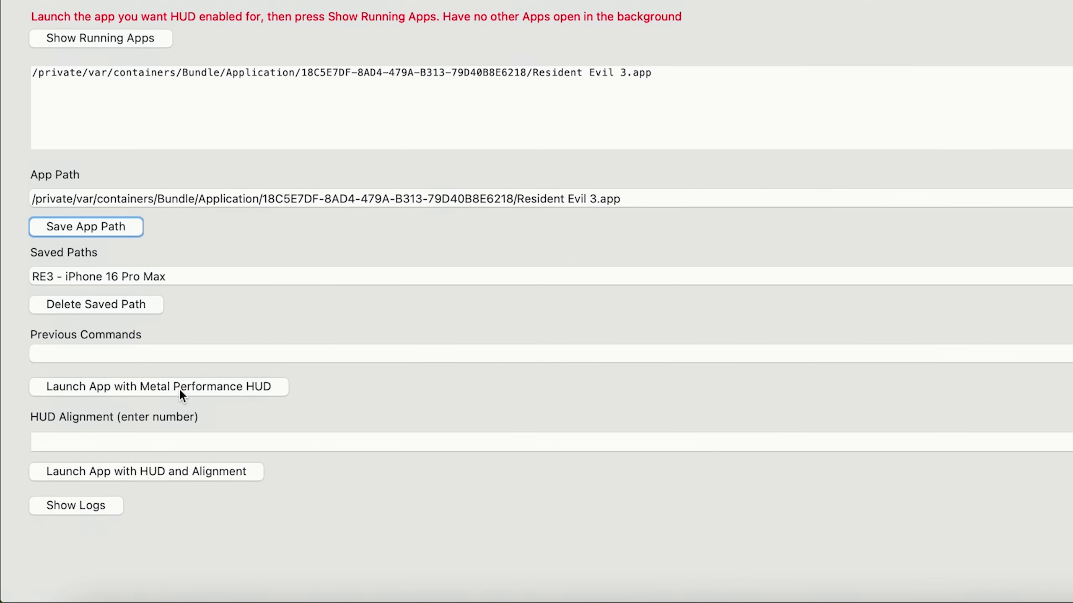
Launch Resident Evil 3 with the Metal HUD, review previous commands, then relaunch with HUD alignment 25
{"action": "left_click", "coordinate": [114, 410]}
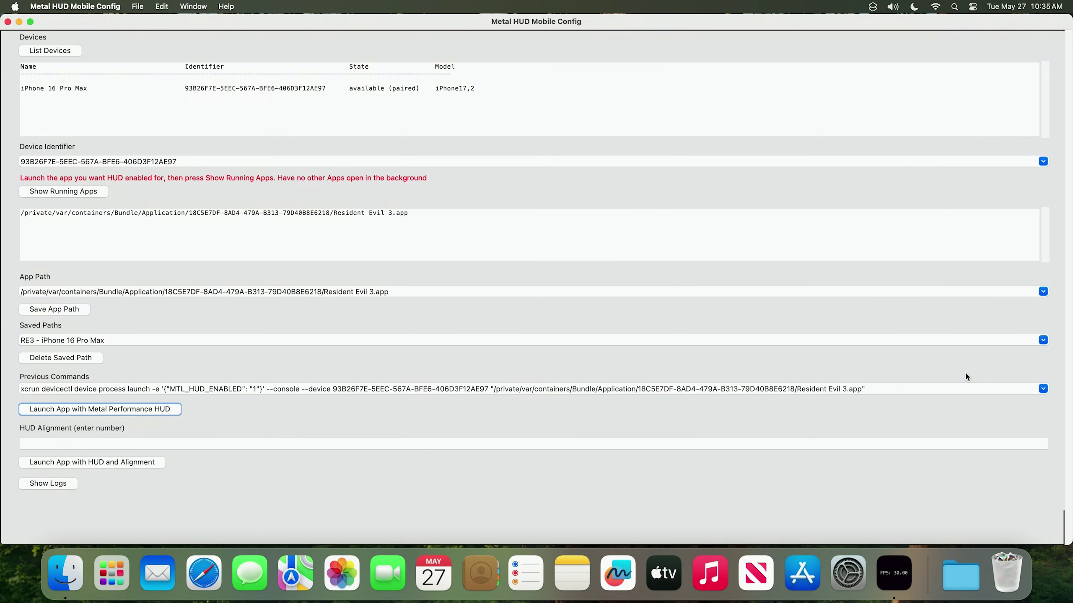
{"action": "left_click", "coordinate": [1043, 389]}
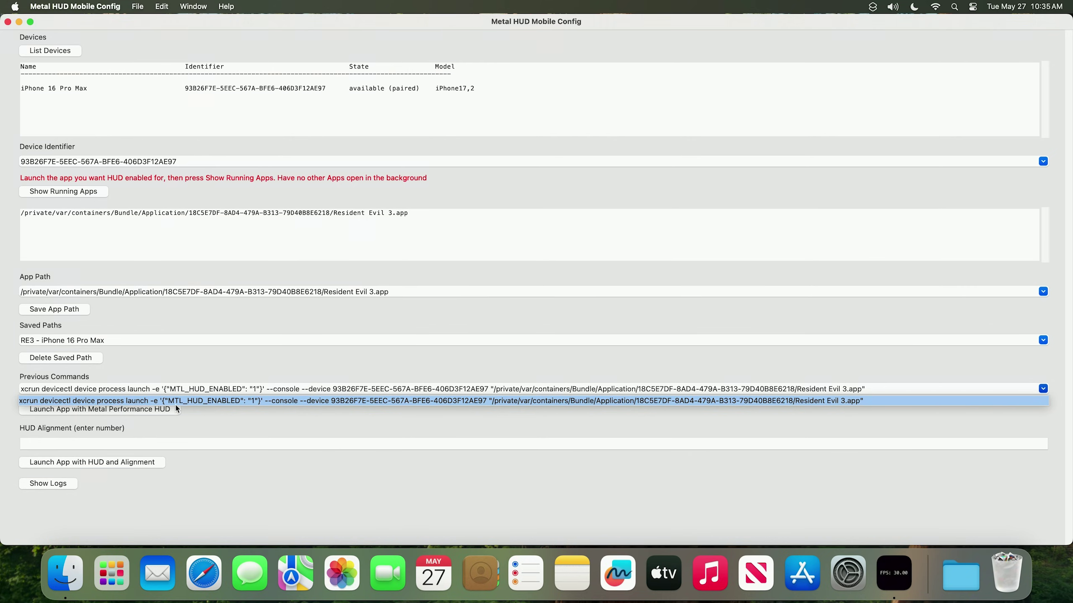
{"action": "left_click", "coordinate": [214, 413]}
{"action": "left_click", "coordinate": [201, 442]}
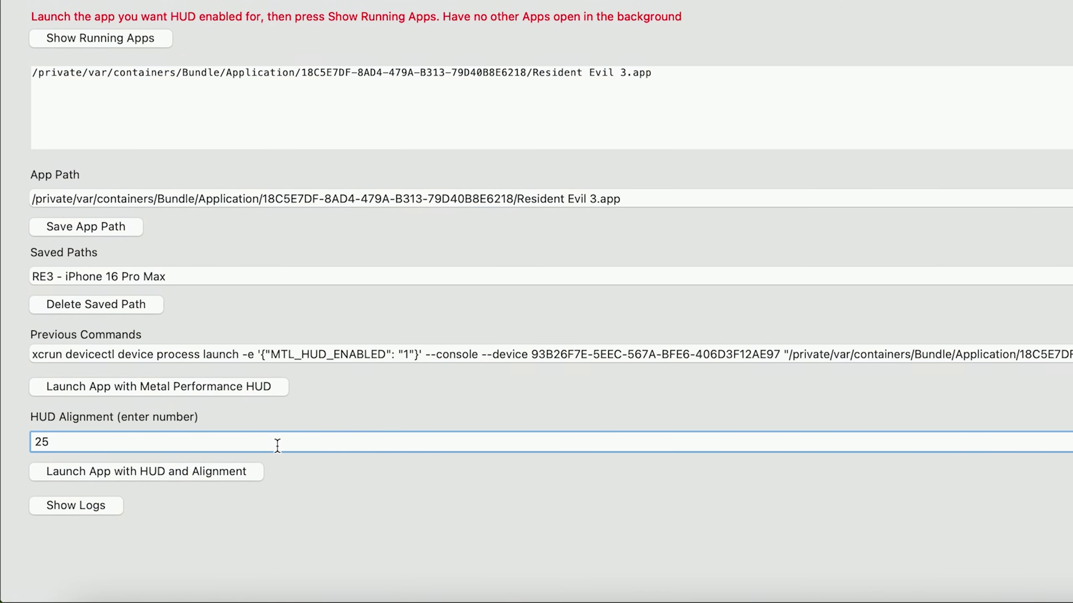
{"action": "left_click", "coordinate": [206, 478]}
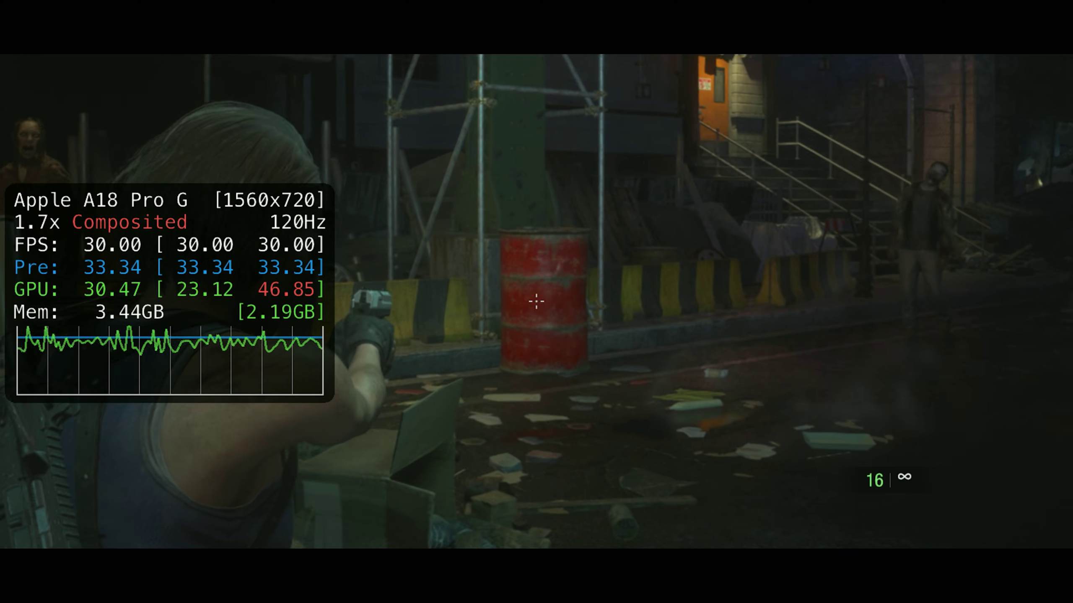
Shoot the red barrel in Resident Evil 3 while the HUD shows about 30 FPS
{"action": "left_click", "coordinate": [536, 301]}
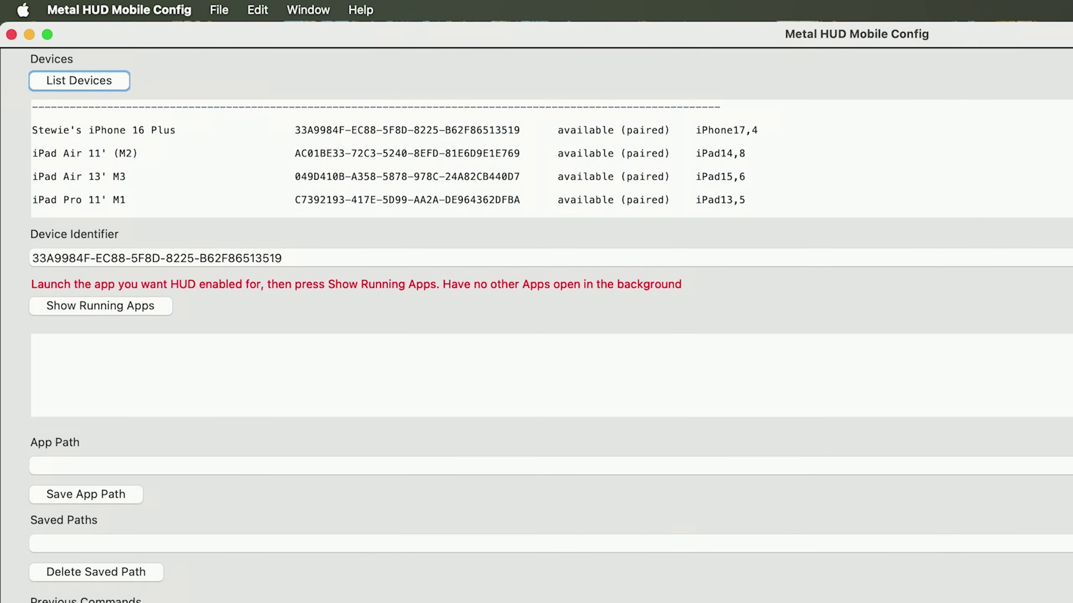
{"action": "scroll", "coordinate": [463, 160], "scroll_direction": "down", "scroll_amount": 4}
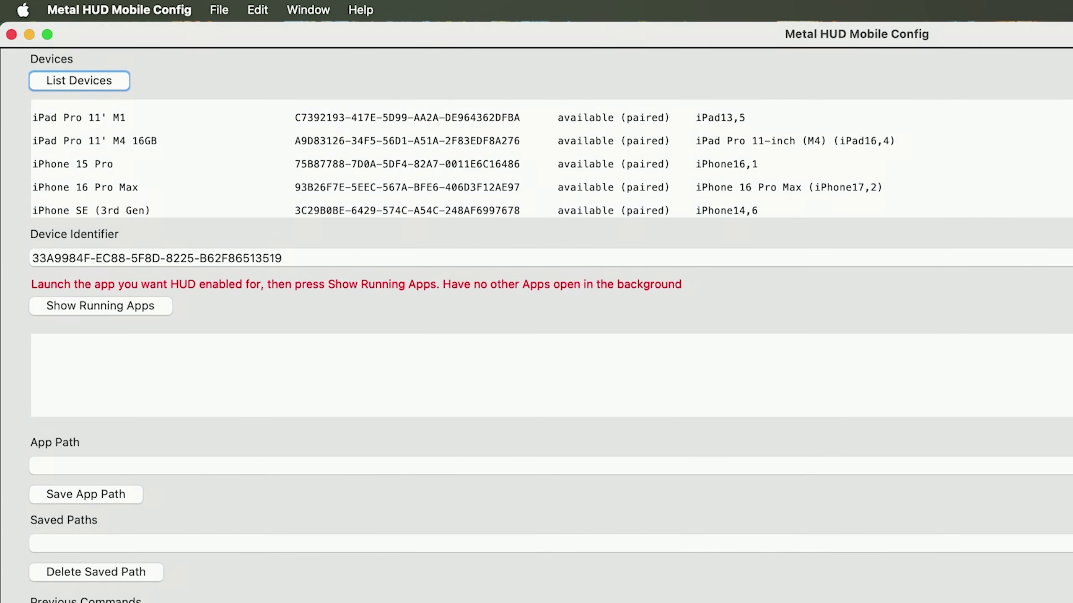
Pick the iPad Pro 11' M4 16GB target and launch Divinity Original Sin 2 with the performance HUD
{"action": "left_click", "coordinate": [95, 165]}
{"action": "left_click", "coordinate": [100, 141]}
{"action": "left_click", "coordinate": [93, 118]}
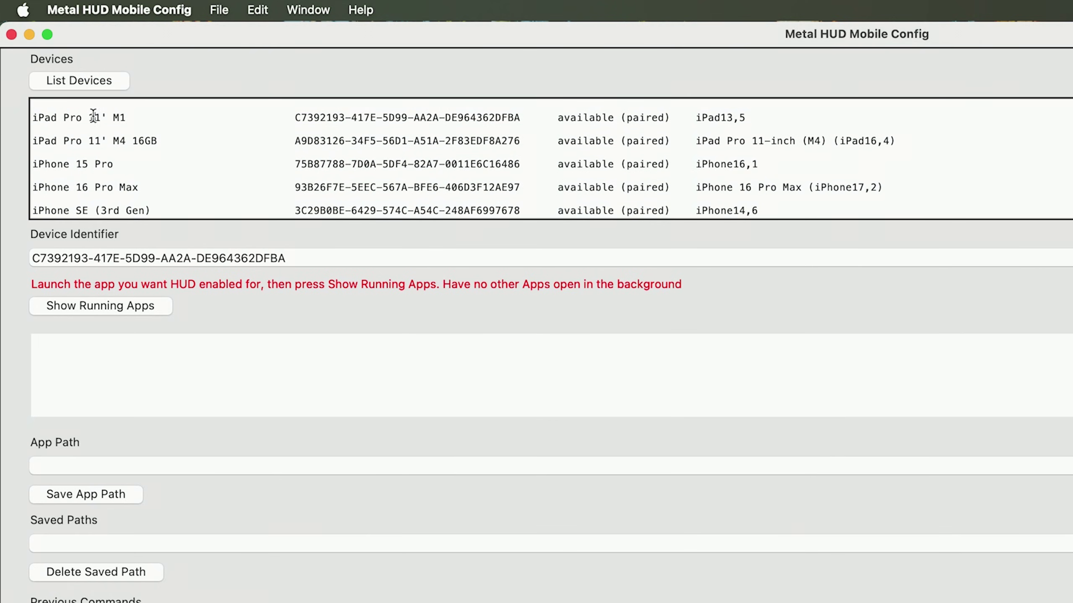
{"action": "left_click", "coordinate": [105, 188]}
{"action": "left_click", "coordinate": [106, 212]}
{"action": "left_click", "coordinate": [339, 170]}
{"action": "left_click", "coordinate": [342, 140]}
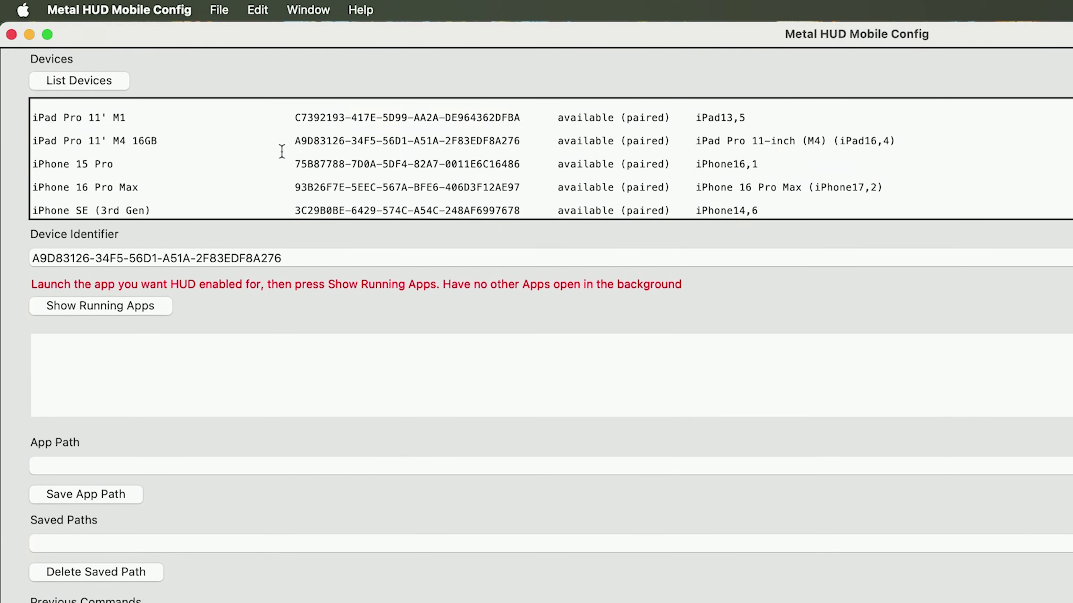
{"action": "left_click", "coordinate": [312, 161]}
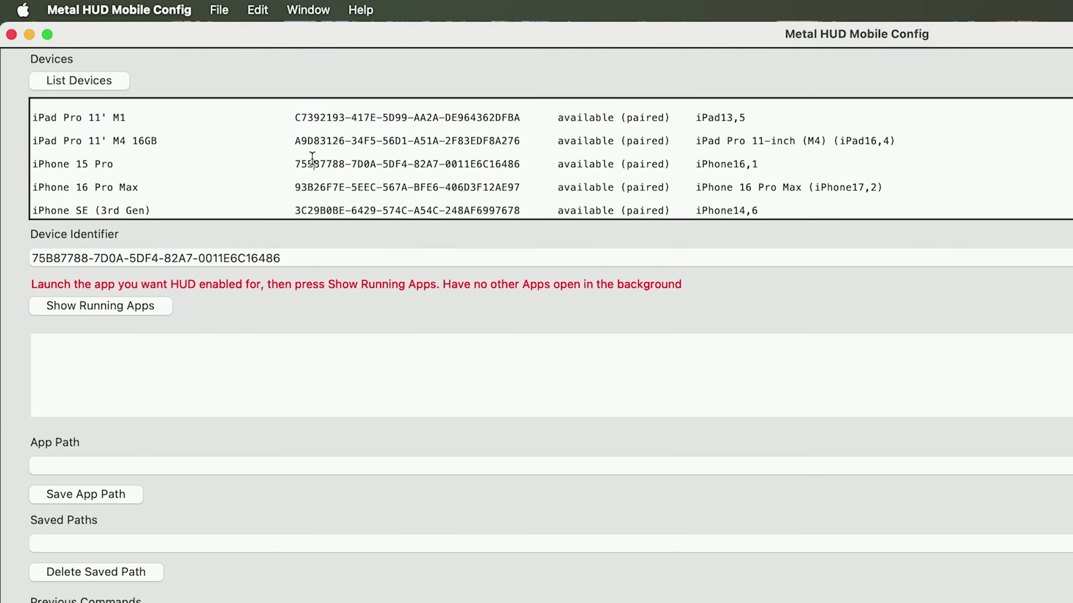
{"action": "left_click", "coordinate": [115, 141]}
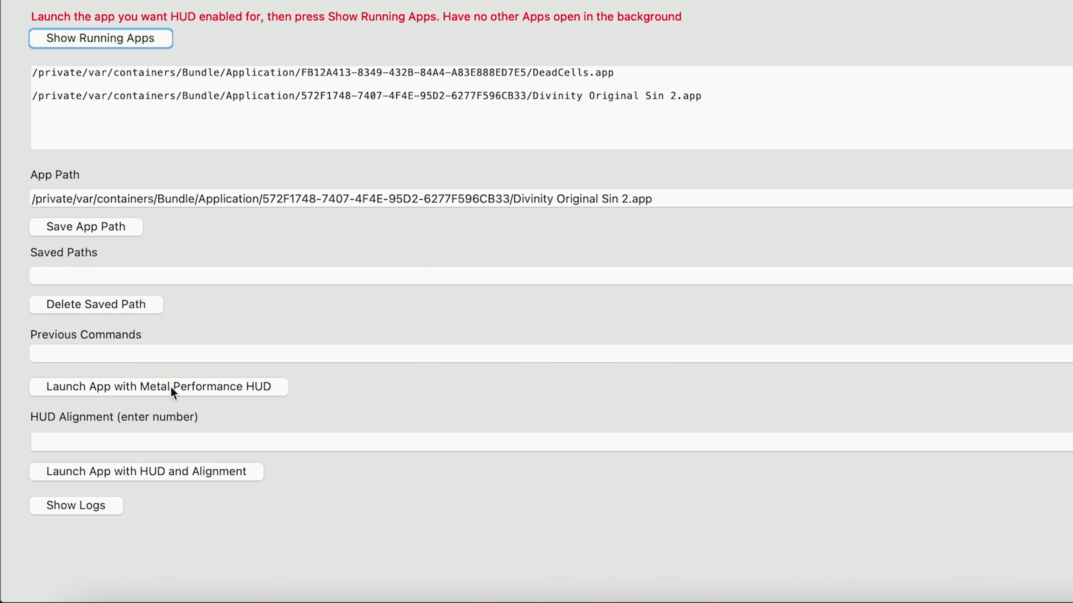
{"action": "left_click", "coordinate": [180, 393]}
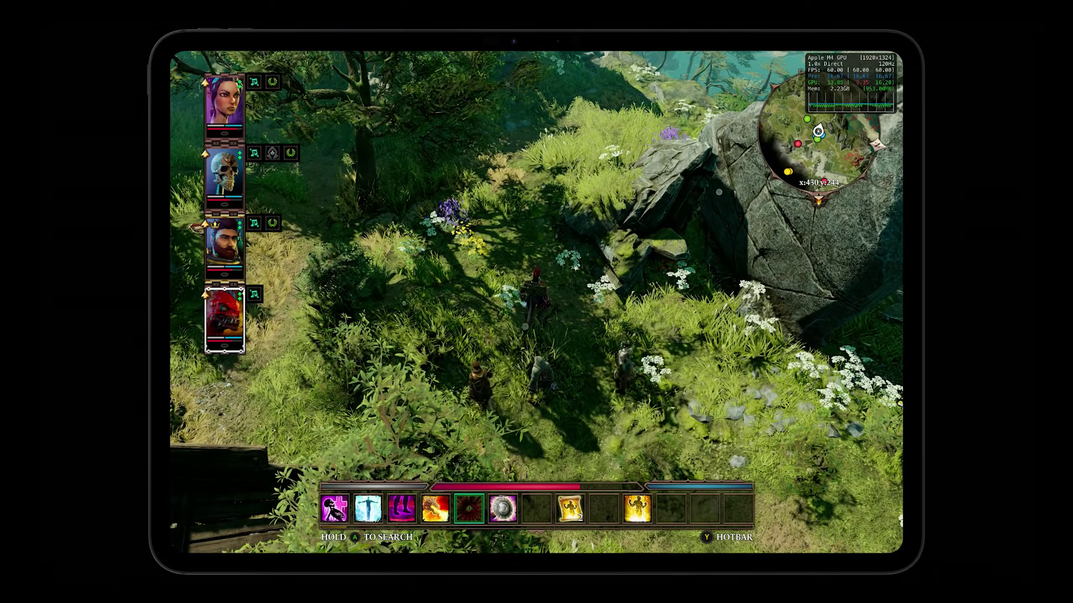
Return the iPad to its home screen and select the launch log reporting exit code 0
{"action": "key", "text": "super+h"}
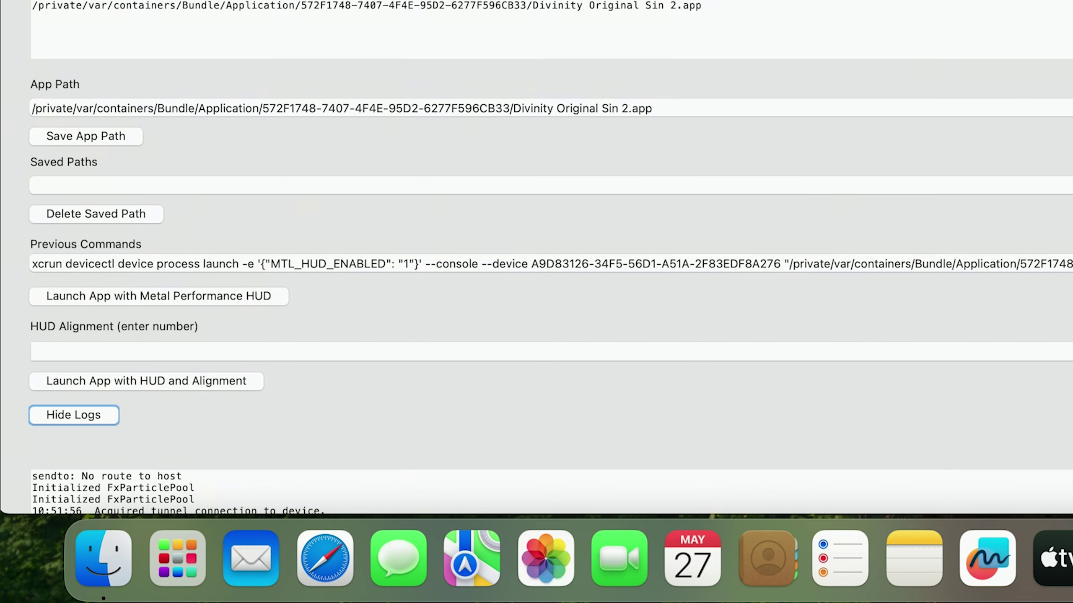
{"action": "scroll", "coordinate": [536, 295], "scroll_direction": "down", "scroll_amount": 5}
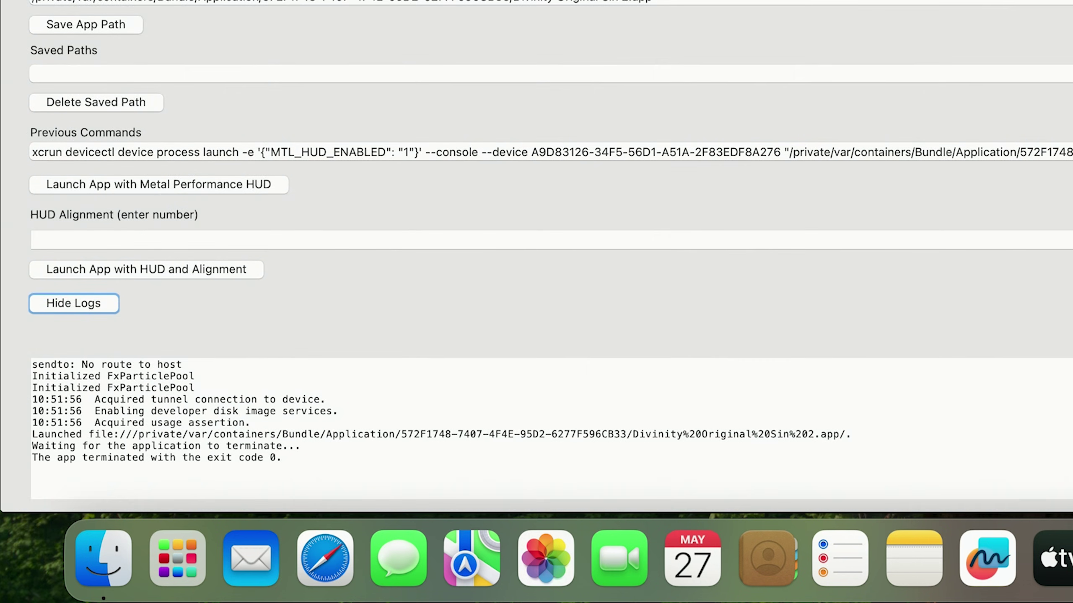
{"action": "left_click_drag", "start_coordinate": [268, 472], "coordinate": [20, 360]}
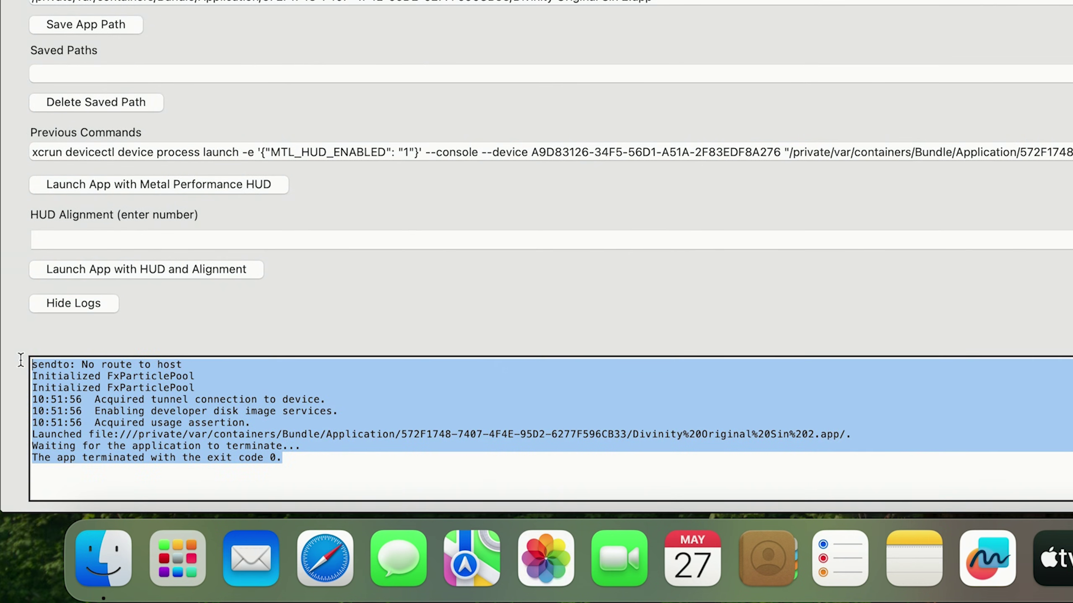
{"action": "left_click", "coordinate": [352, 422]}
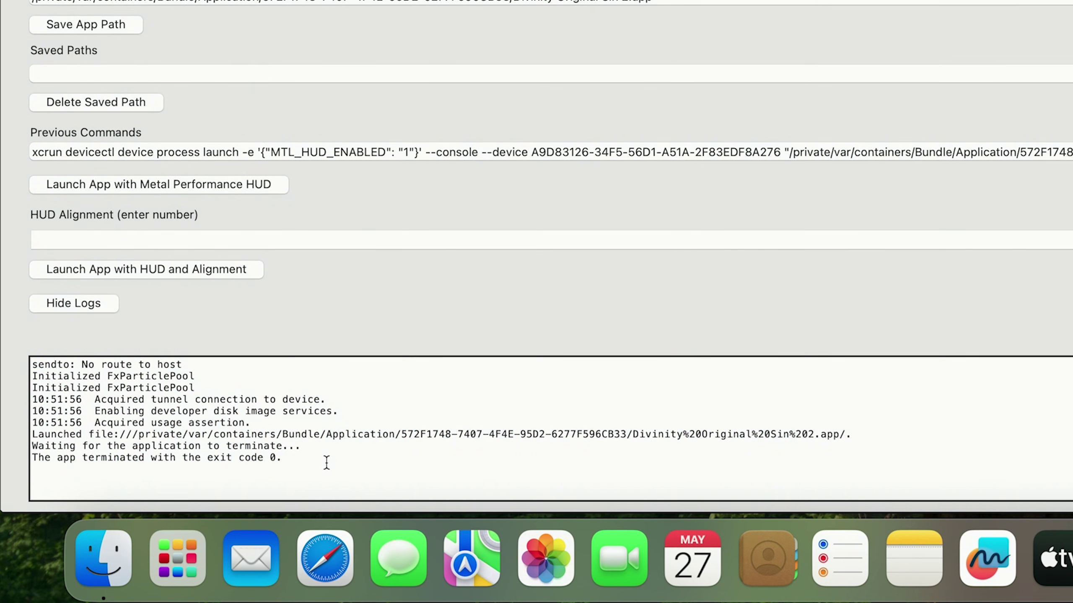
{"action": "left_click_drag", "start_coordinate": [327, 462], "coordinate": [78, 349]}
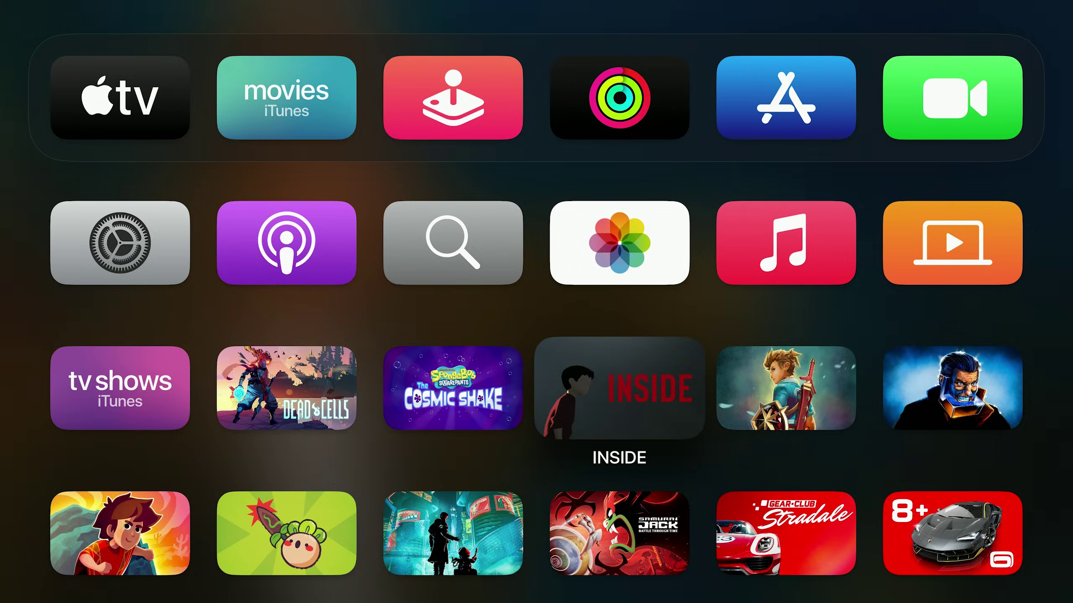
Play INSIDE on Apple TV briefly, then jump from the Fortnite battle bus on iPad
{"action": "key", "text": "Return"}
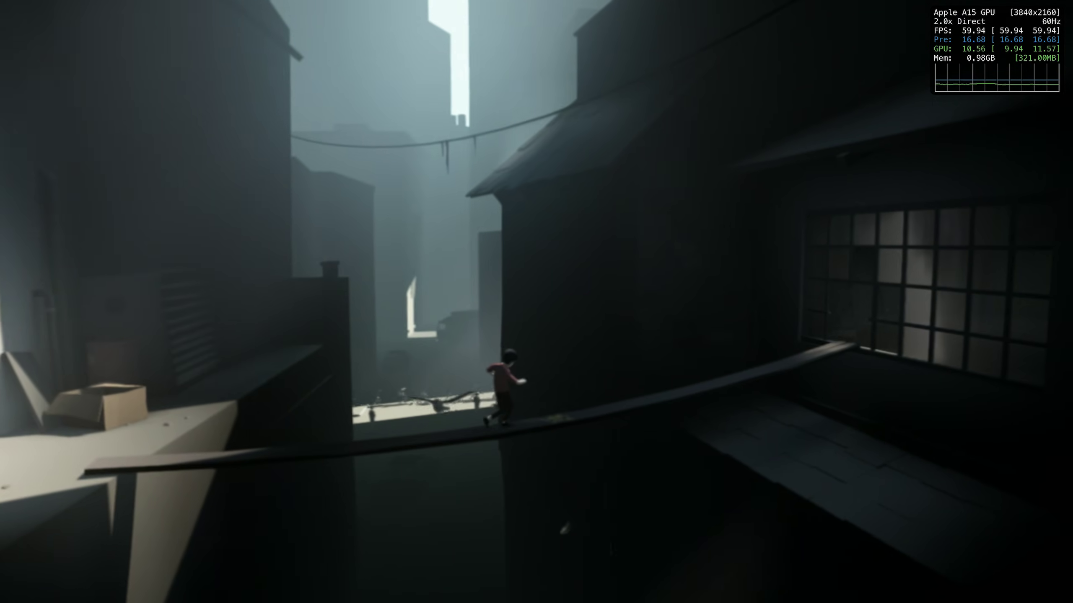
{"action": "key", "text": "Right"}
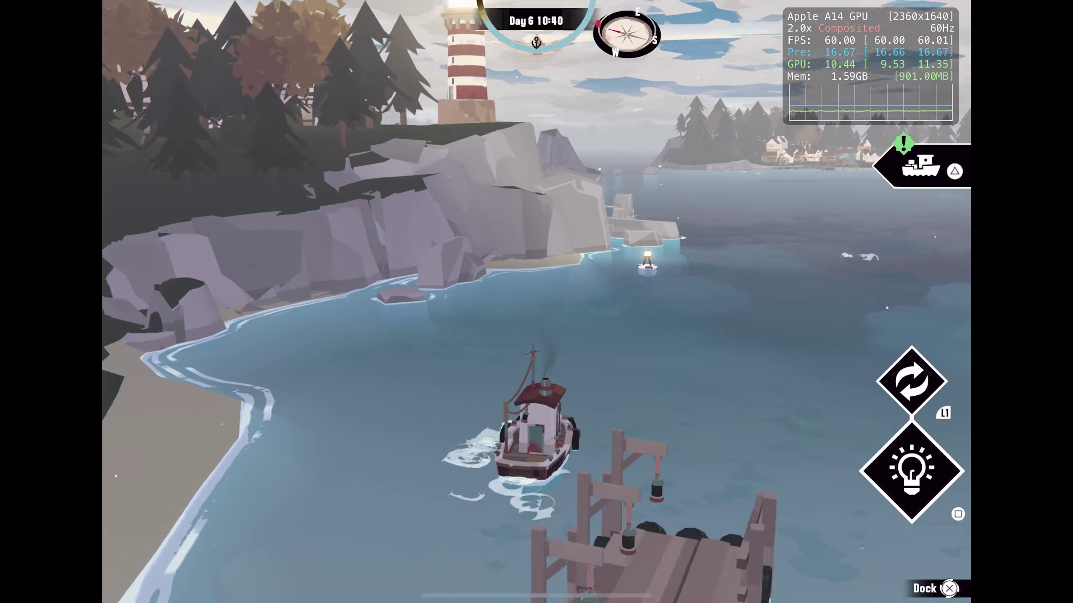
{"action": "key", "text": "Up"}
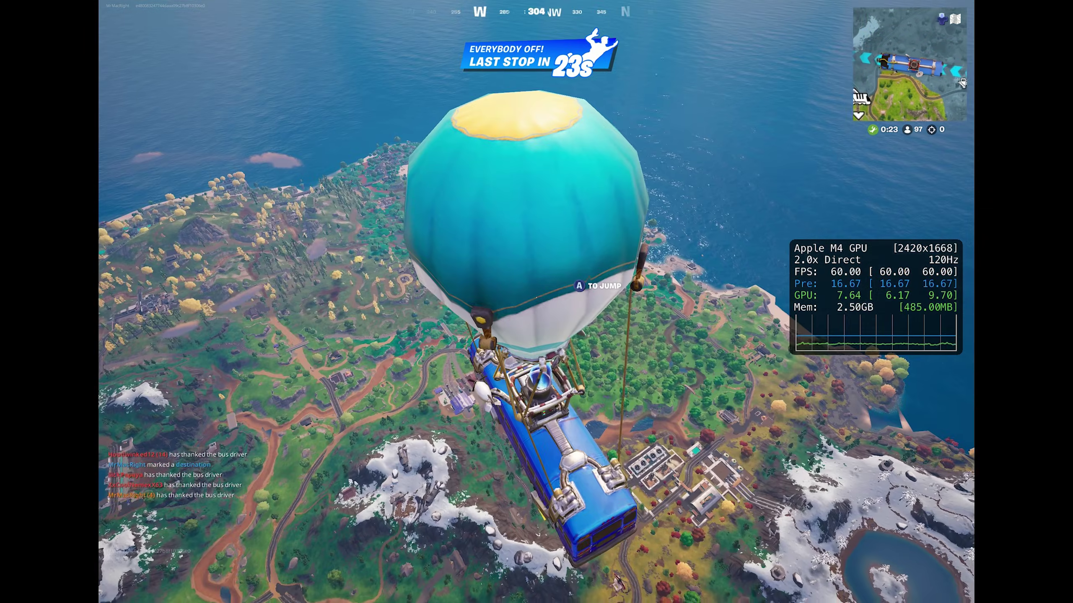
{"action": "key", "text": "space"}
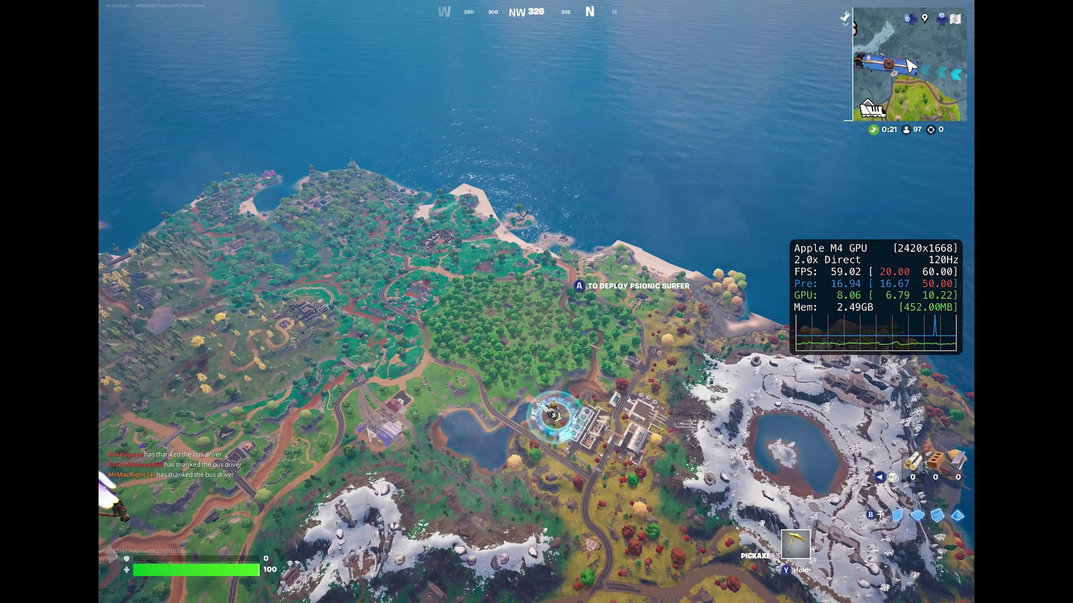